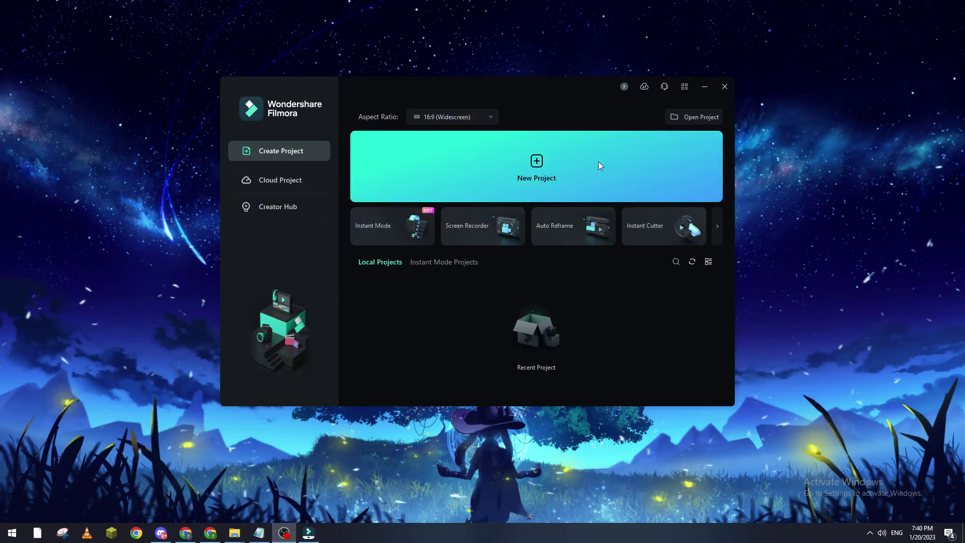
click(538, 161)
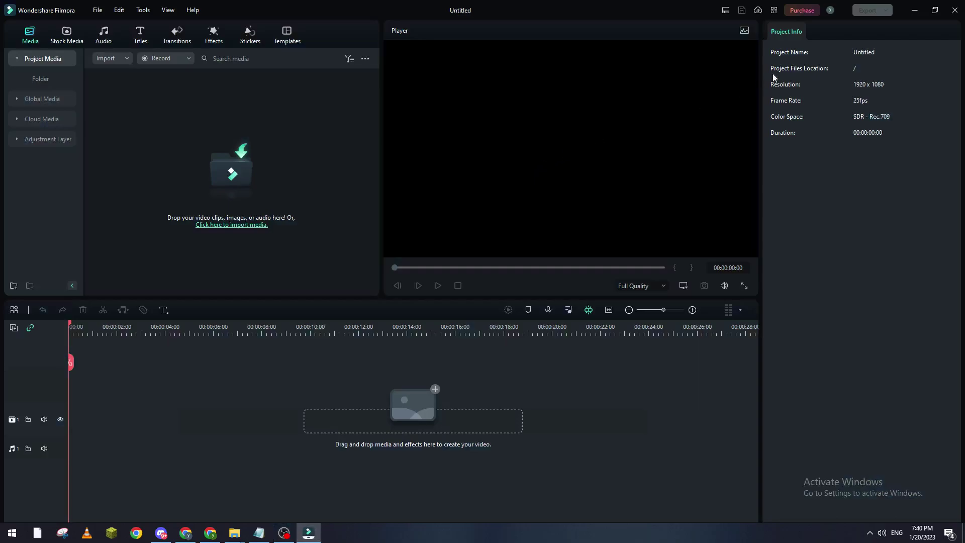
click(260, 225)
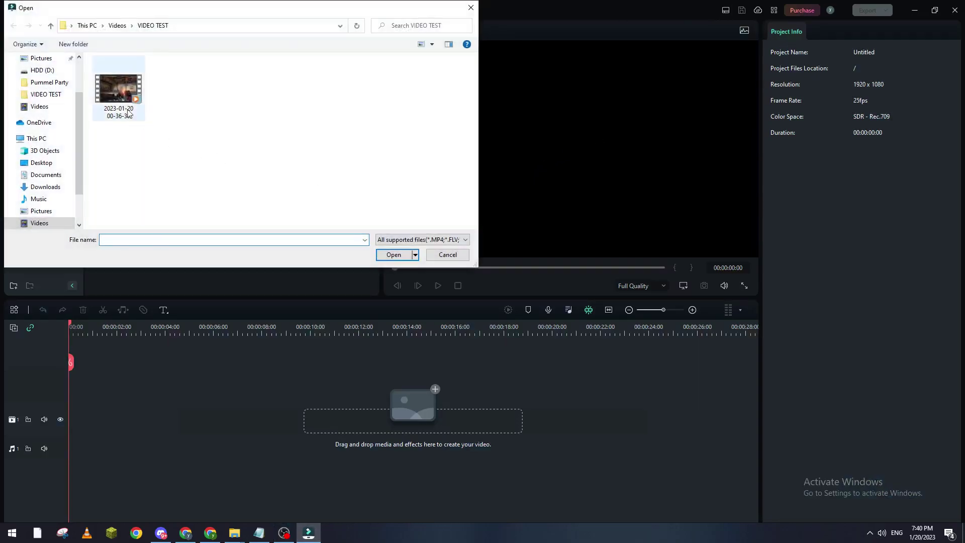
double_click(127, 114)
drag(203, 94, 90, 419)
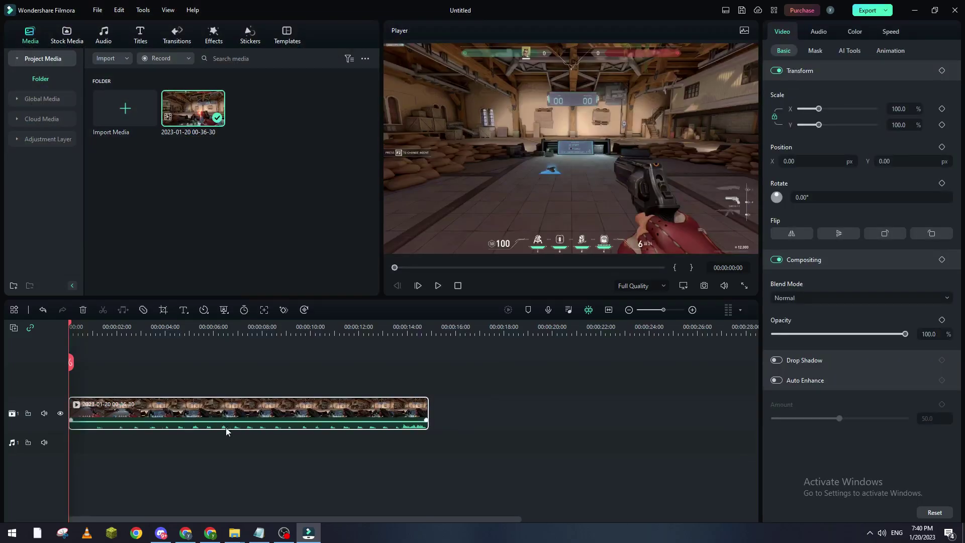
Step: Split the gameplay clip at about the 4-second mark
click(154, 327)
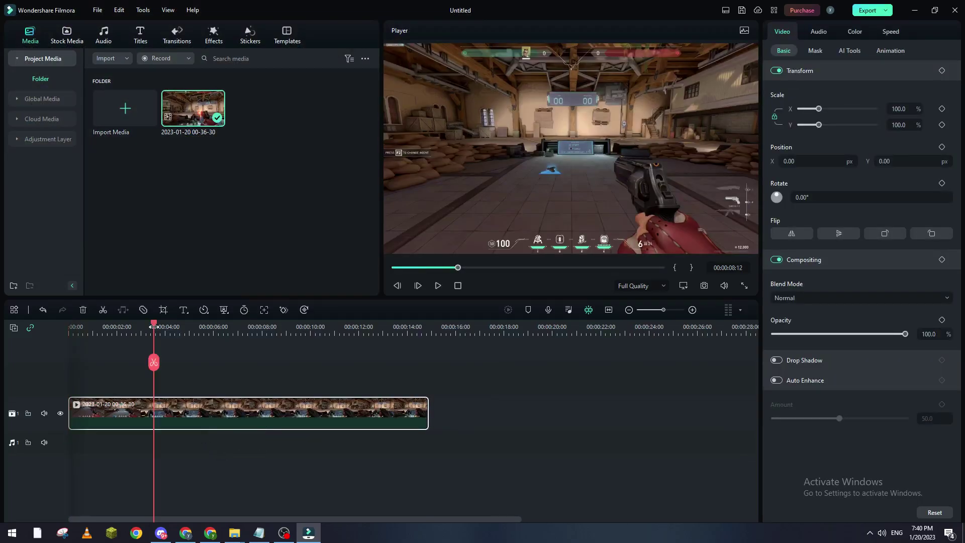
drag(154, 327, 184, 327)
right_click(204, 418)
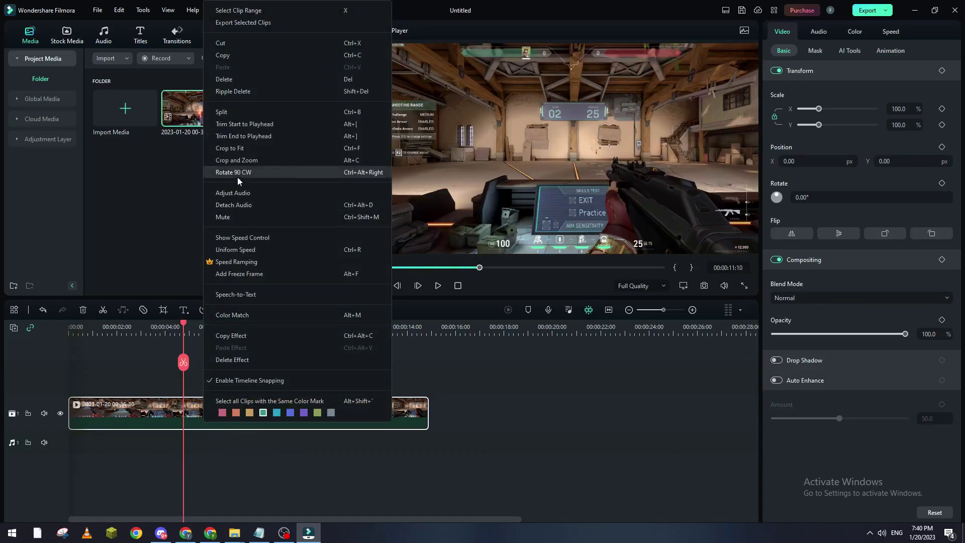
click(224, 112)
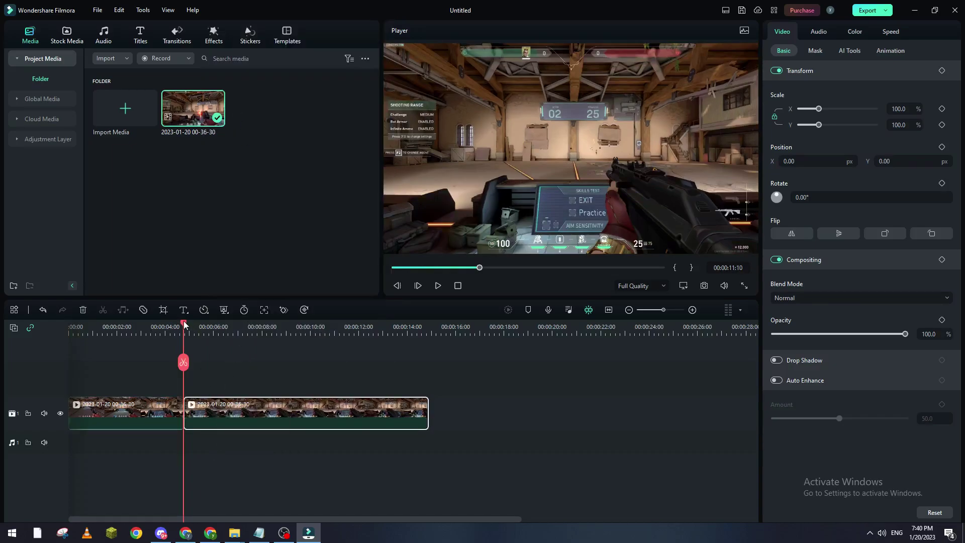
Step: Split again near 6 seconds and delete the middle piece, keeping the remaining clips joined
drag(183, 324, 230, 325)
right_click(249, 421)
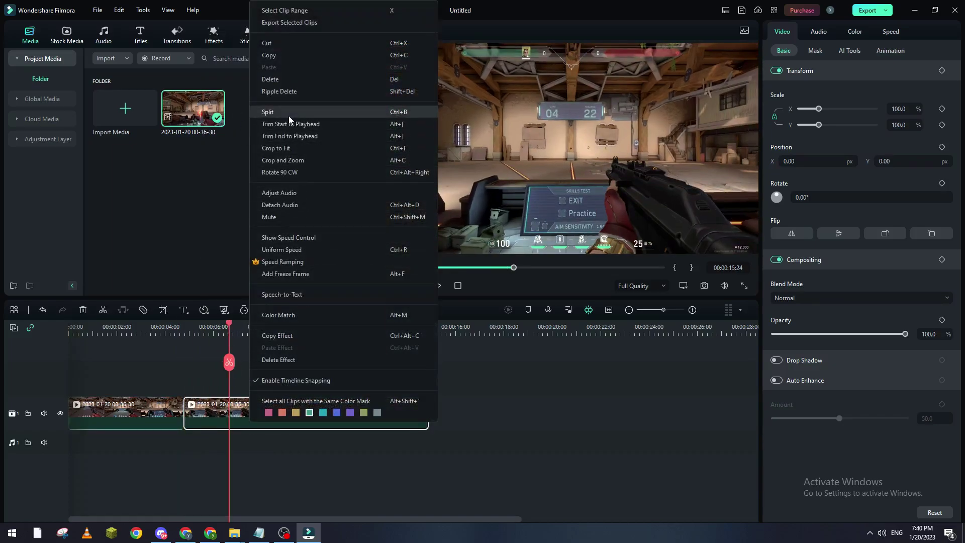
click(289, 112)
key(shift+Delete)
mouse_move(265, 409)
mouse_down()
mouse_move(287, 409)
mouse_move(265, 409)
mouse_up()
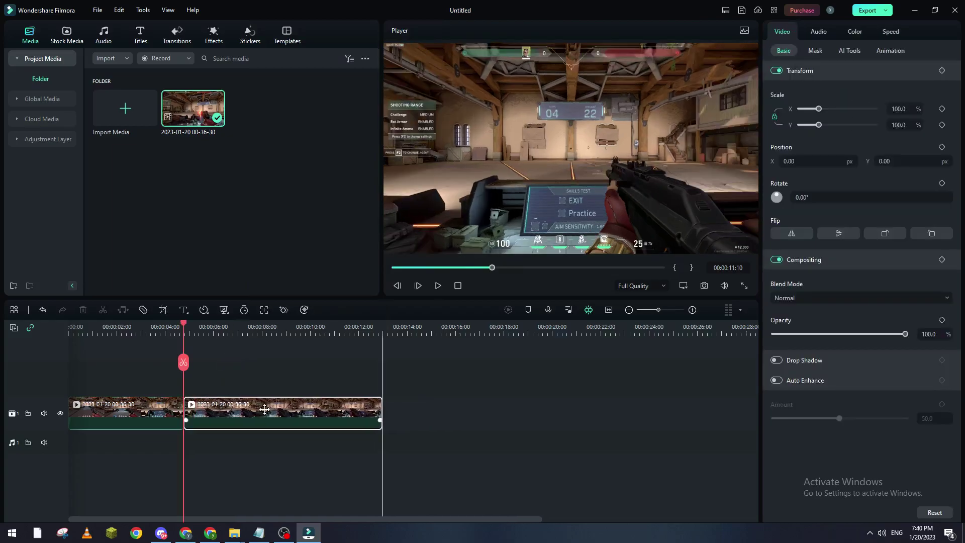
Step: Open the Color adjustments and select the first clip to begin adjusting its temperature and tint
click(74, 324)
click(855, 31)
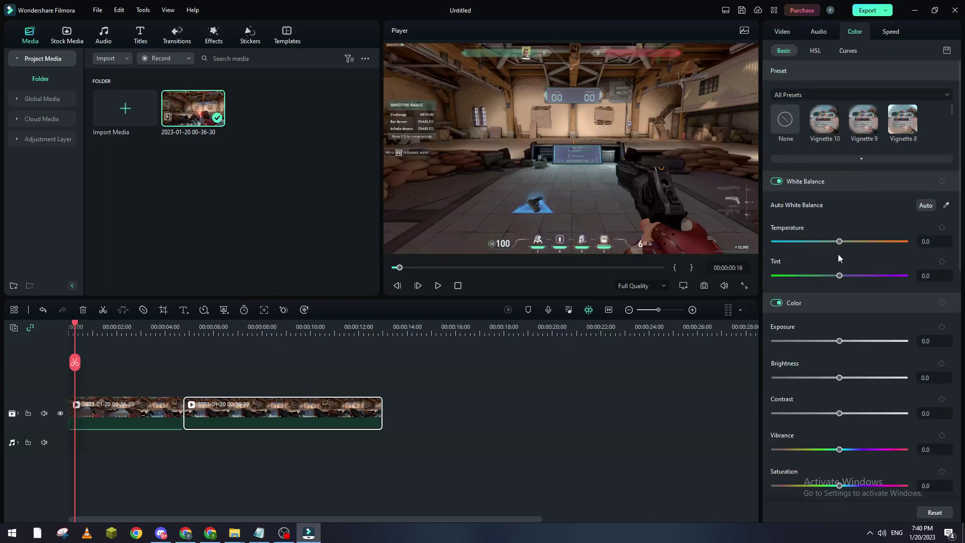
drag(839, 241, 807, 243)
click(116, 381)
click(178, 407)
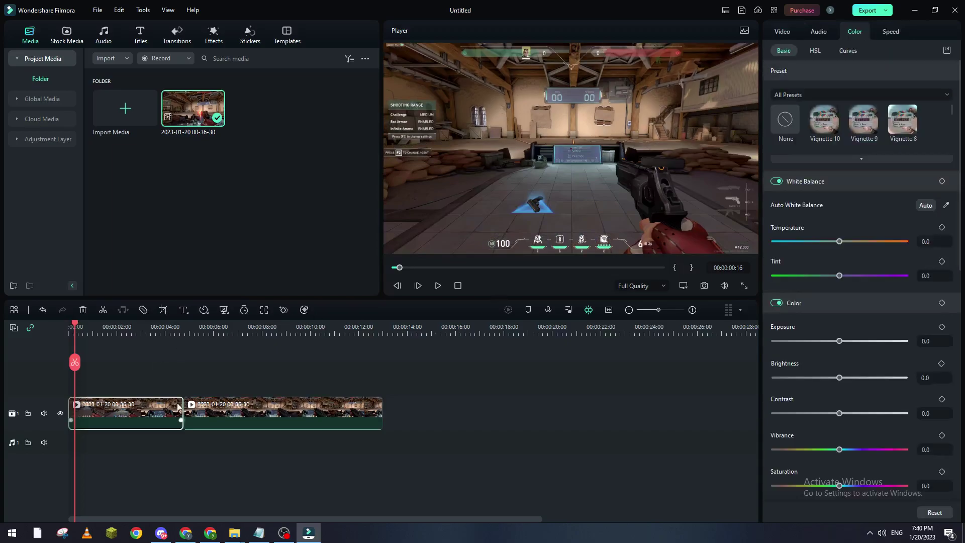
drag(839, 241, 801, 242)
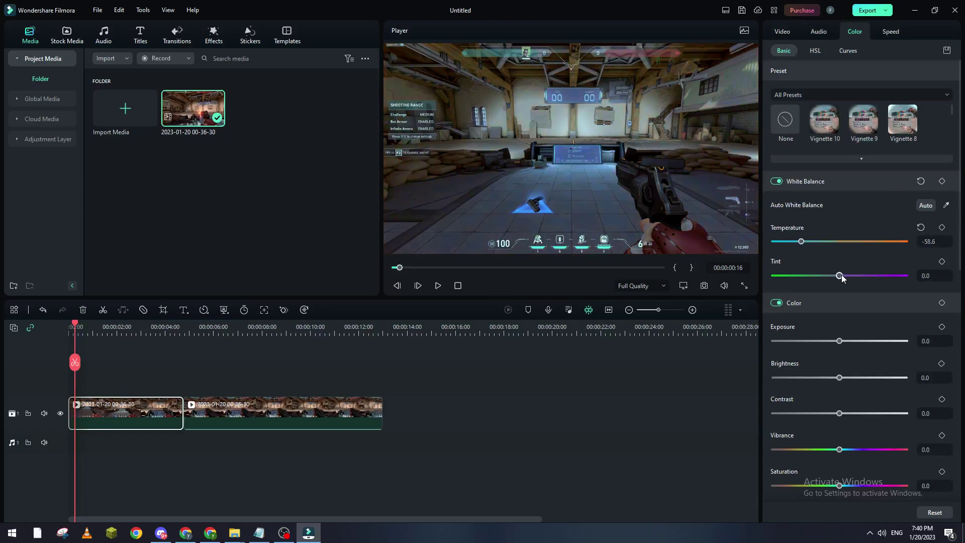
drag(839, 276, 867, 275)
Step: Set the first clip's temperature to 58.6 and tint to -44.1
click(78, 327)
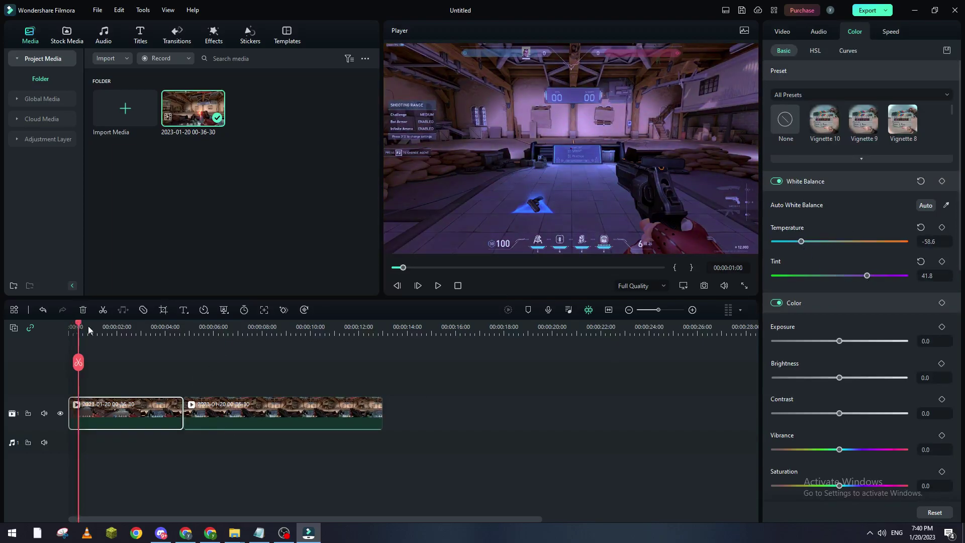
click(226, 327)
drag(867, 276, 798, 275)
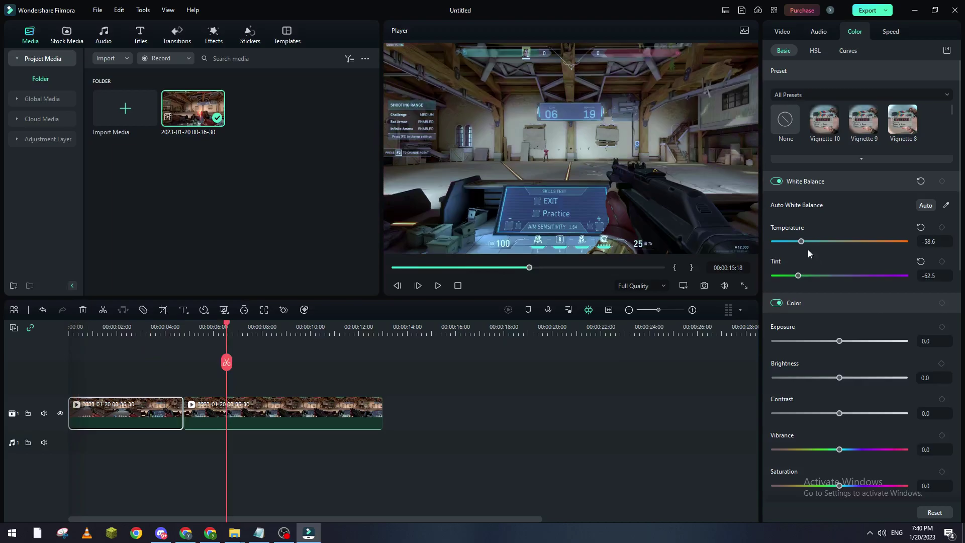
drag(802, 241, 878, 241)
drag(798, 276, 810, 276)
Step: Warm the second clip's temperature and pull its tint toward green, then deselect it
click(119, 324)
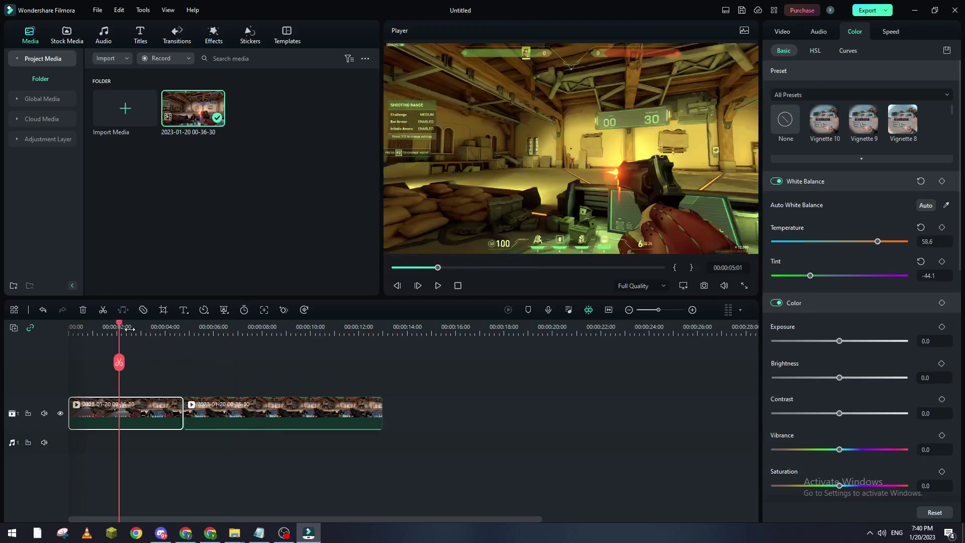
click(285, 327)
click(280, 412)
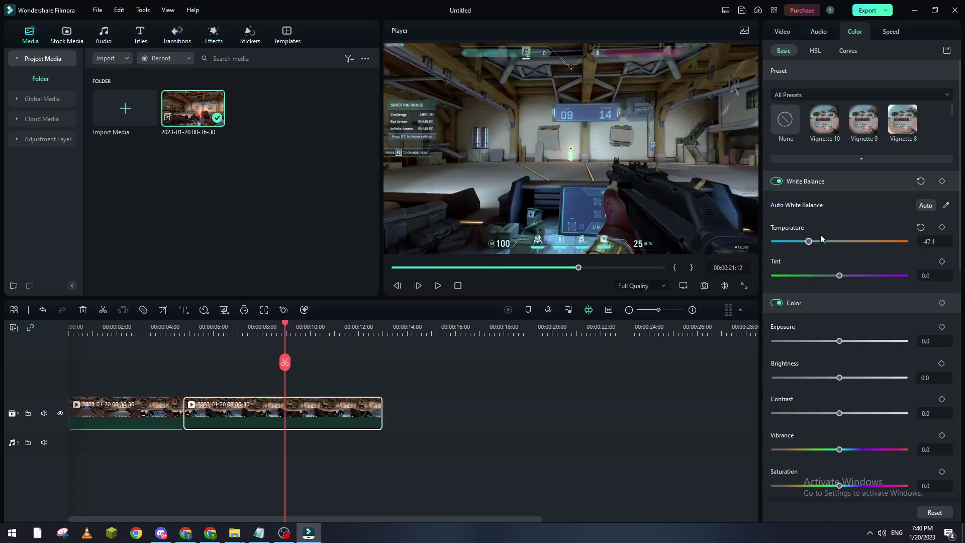
drag(821, 241, 866, 241)
drag(838, 275, 805, 275)
click(583, 384)
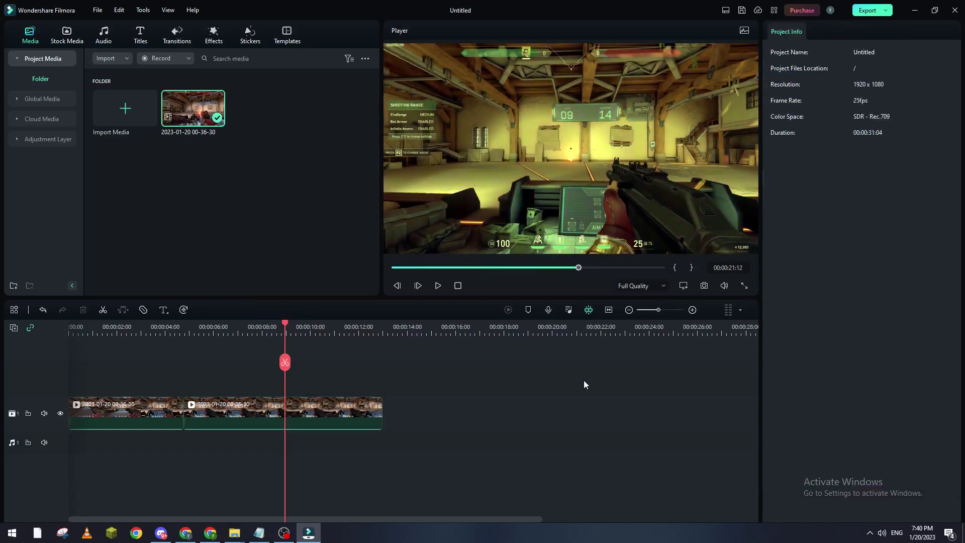
Step: Add the Title 2 template above the video at the start of the timeline
scroll(501, 352, down, 3)
scroll(501, 352, up, 5)
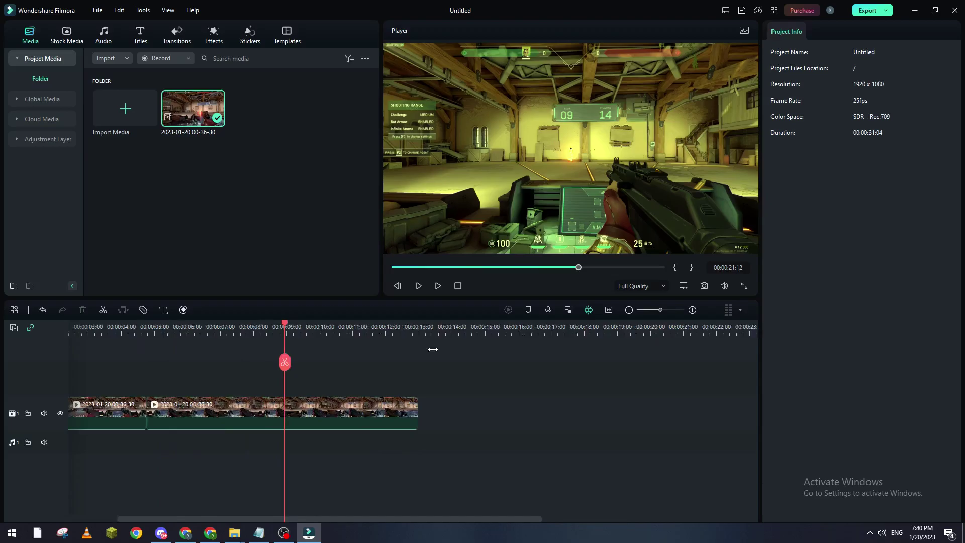
scroll(501, 352, down, 3)
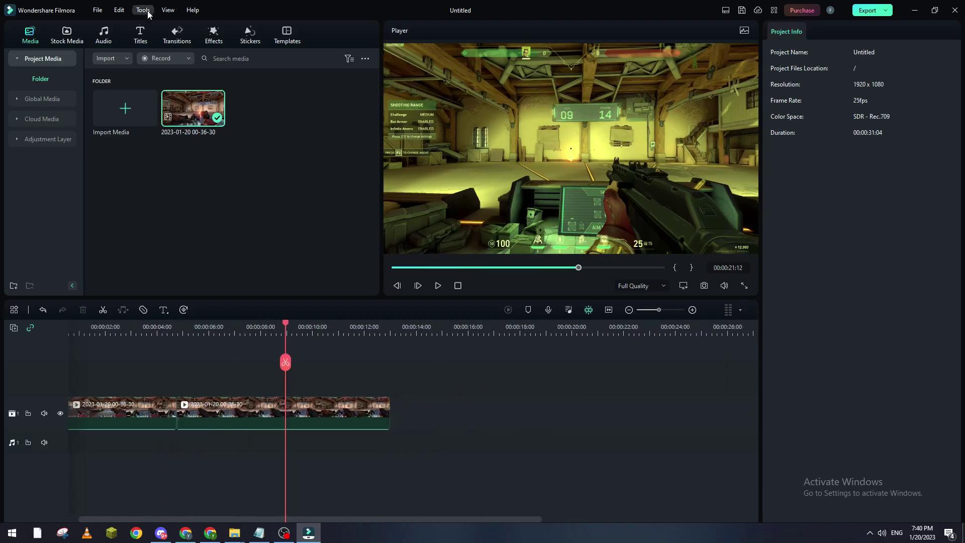
click(138, 40)
drag(191, 117, 69, 381)
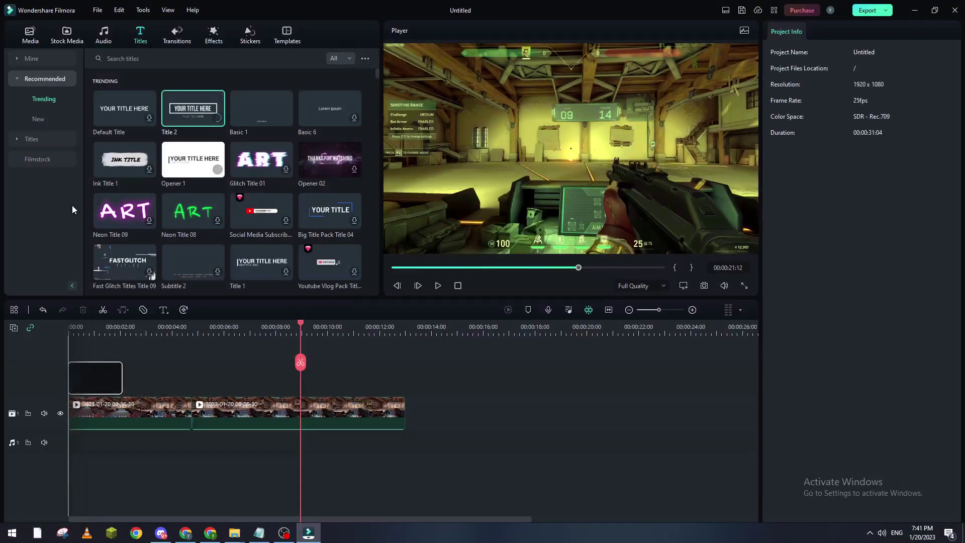
Step: Replace the title's placeholder text with 'This is a test' and preview it
click(835, 153)
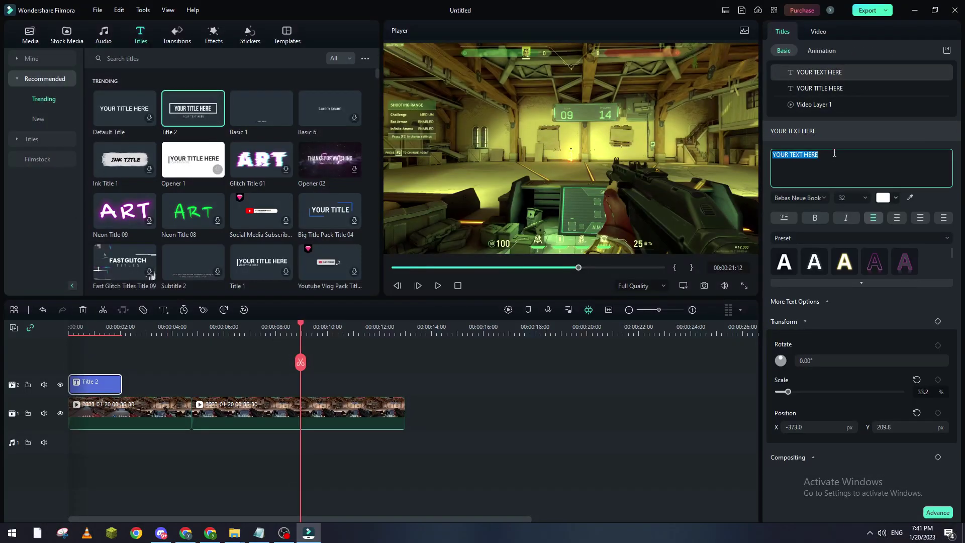
text(This is a te)
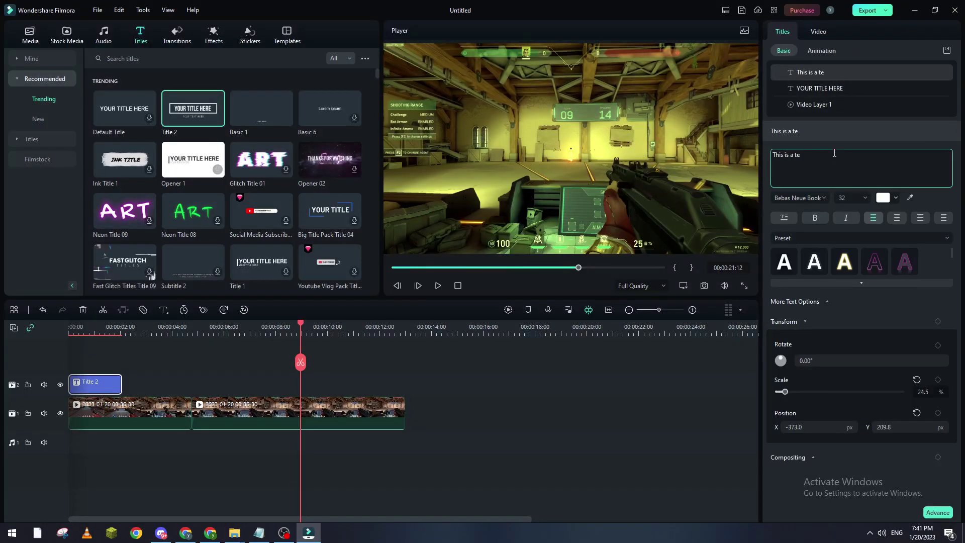
text(st)
click(87, 324)
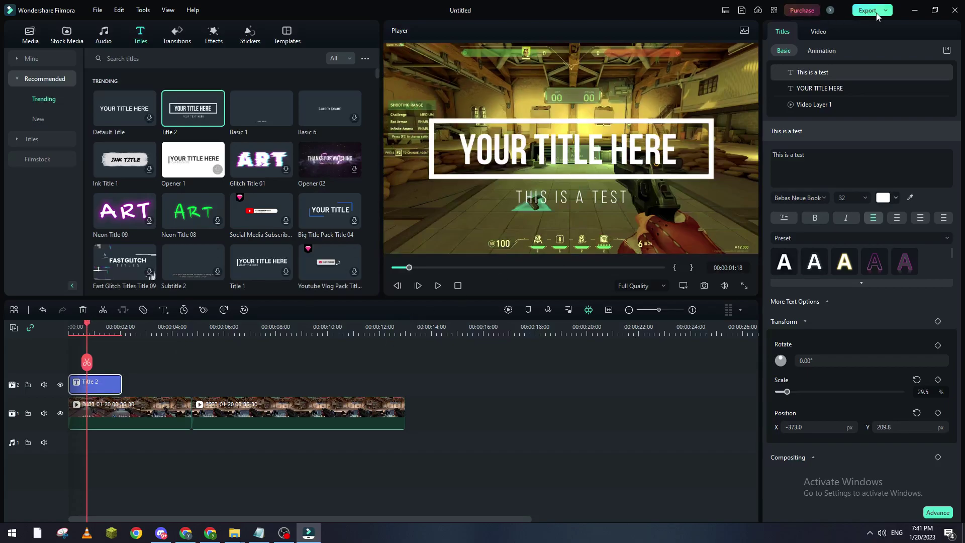
click(830, 10)
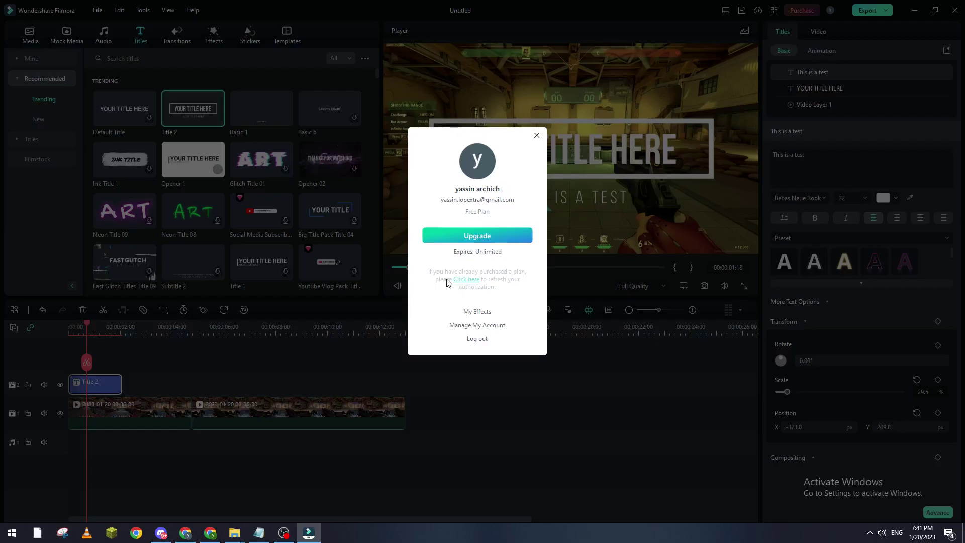
click(537, 137)
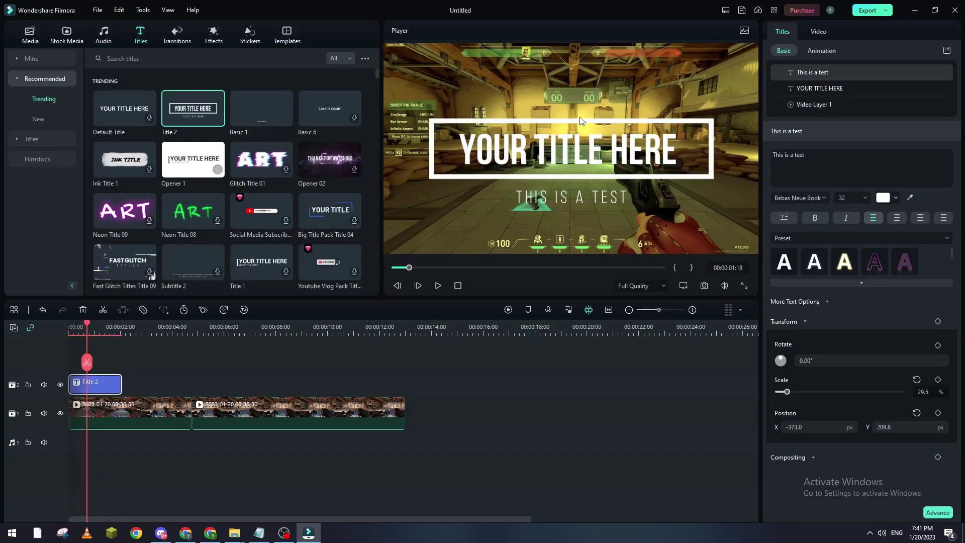
Step: Start a YouTube login from the Export window and bring up the browser sign-in page
click(864, 11)
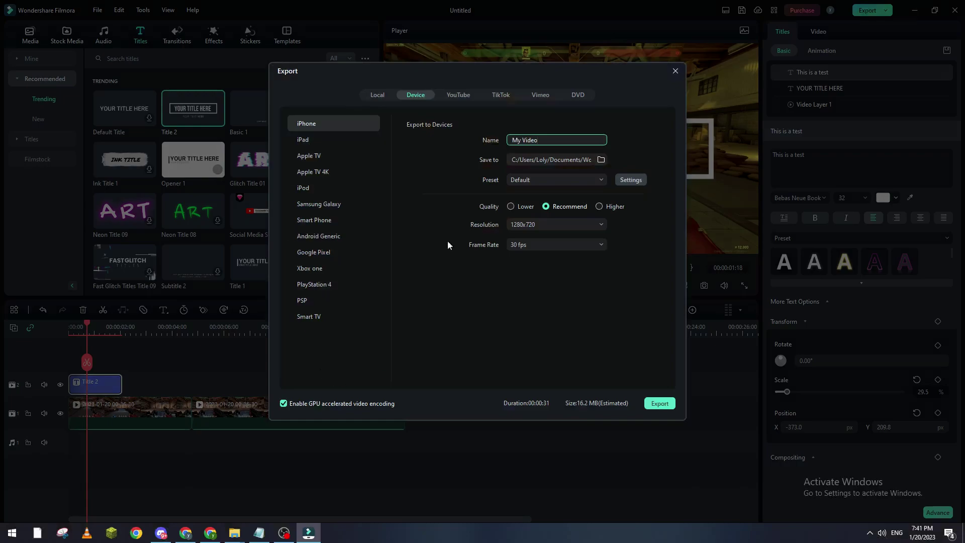
click(446, 95)
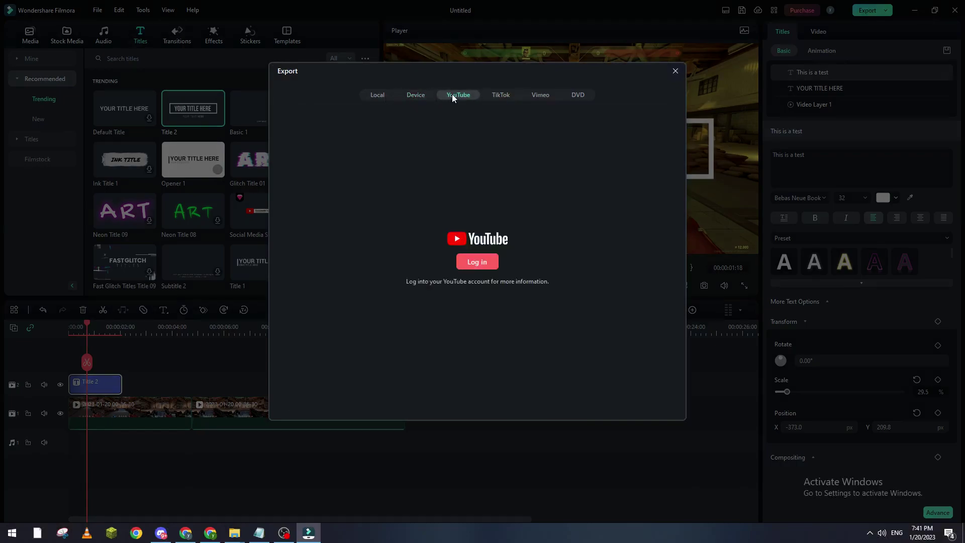
click(485, 262)
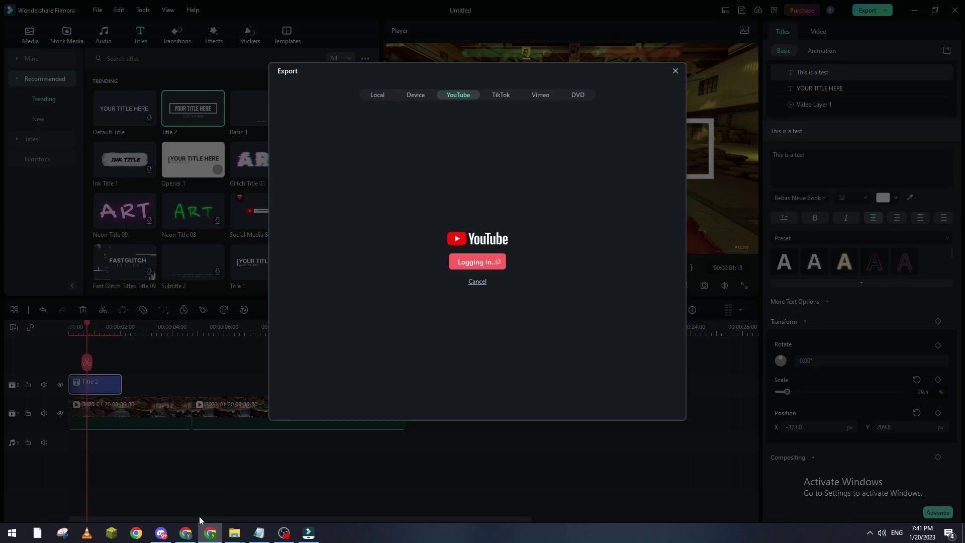
mouse_move(183, 535)
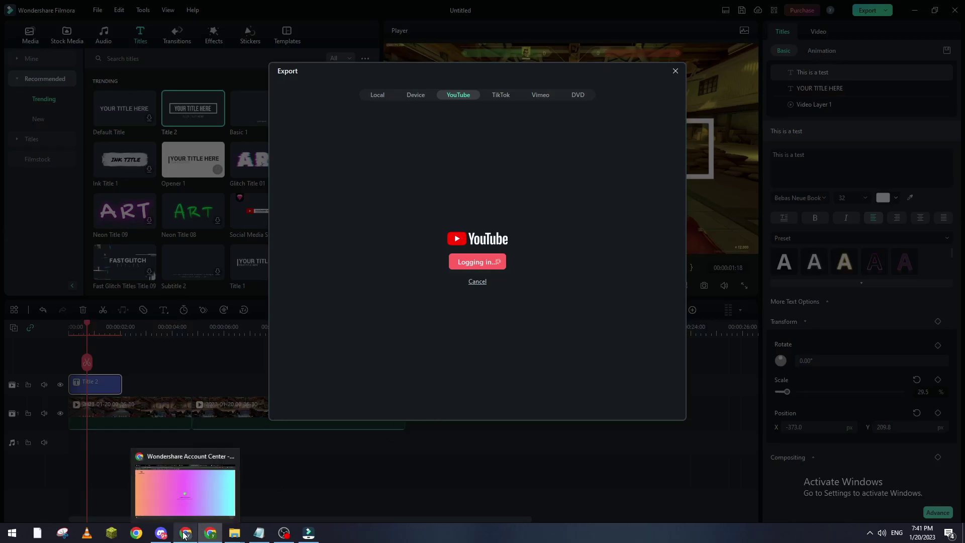
click(187, 483)
Step: Load the Google sign-in address in Chrome and close the wallpaper search tab
click(700, 25)
key(ctrl+v)
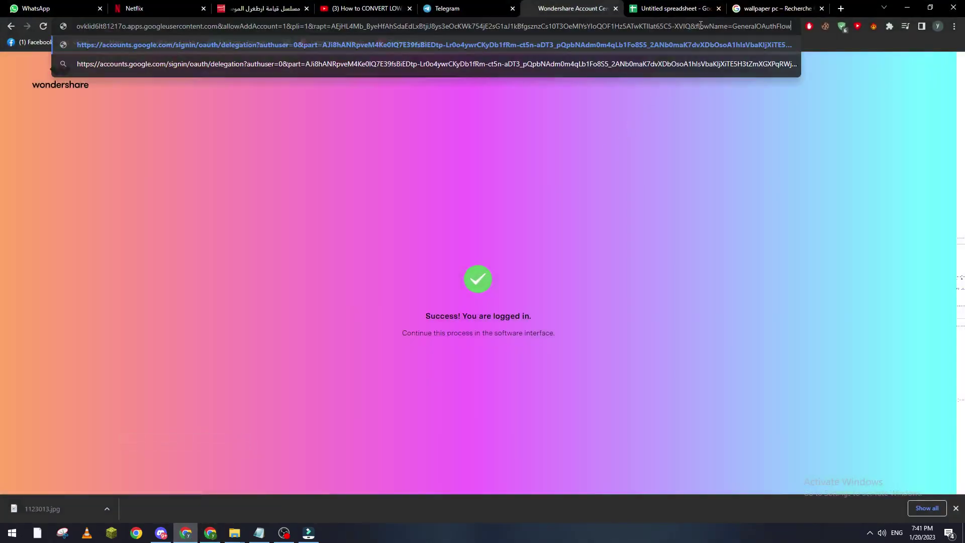
key(Return)
click(822, 9)
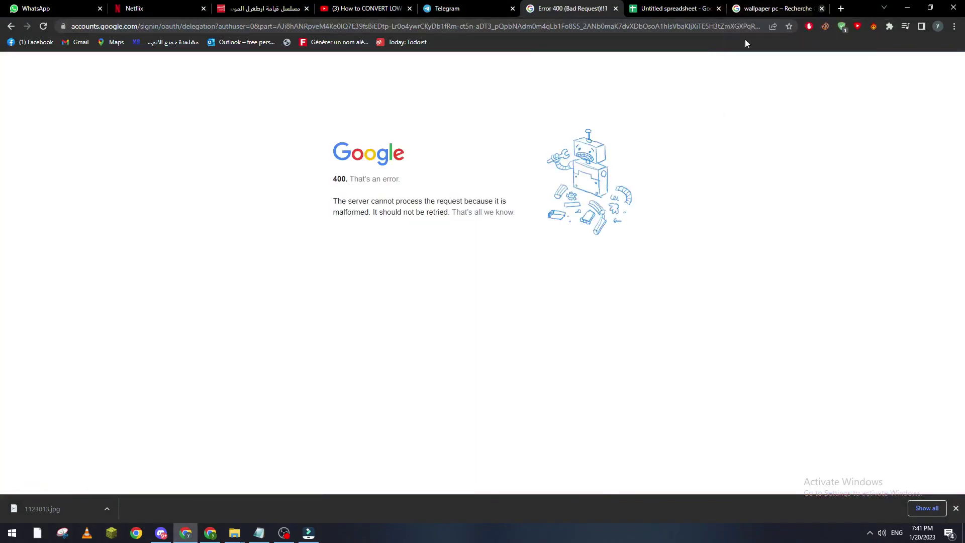
click(714, 26)
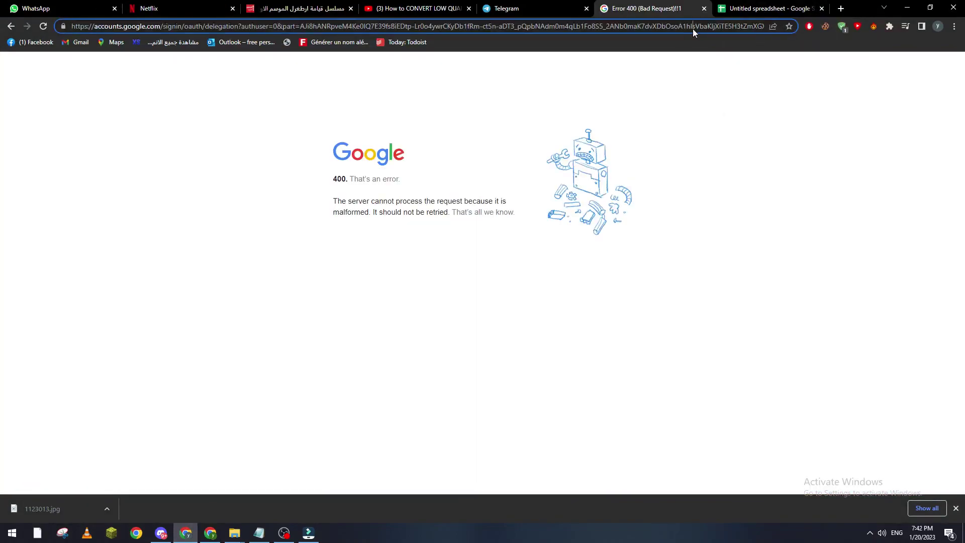
key(ctrl+a)
Step: Back in Filmora, cancel the stalled login and log into YouTube again
click(315, 535)
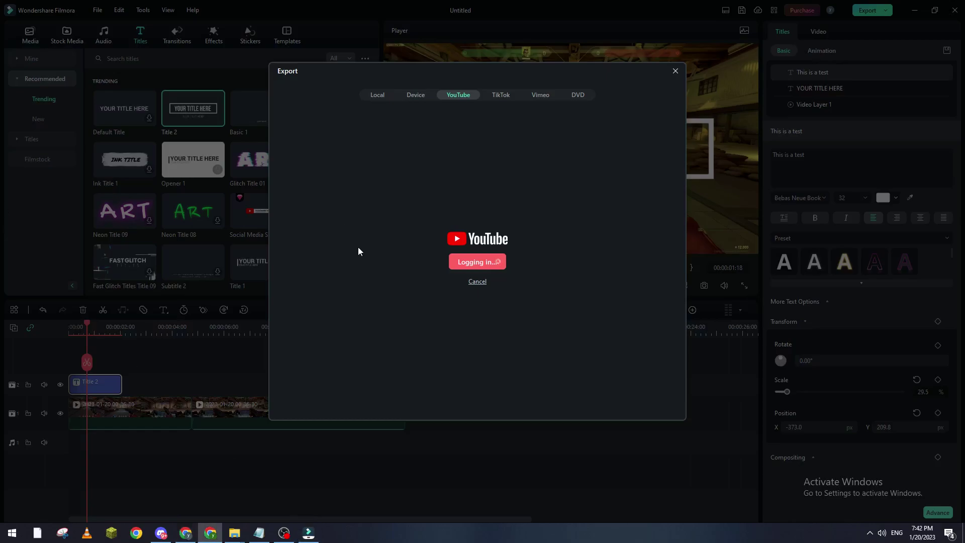
click(476, 281)
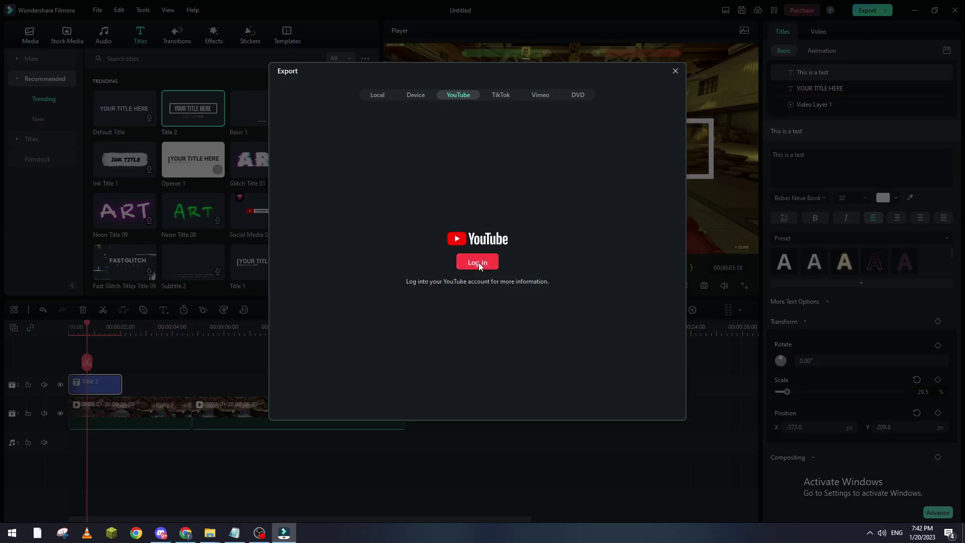
click(478, 262)
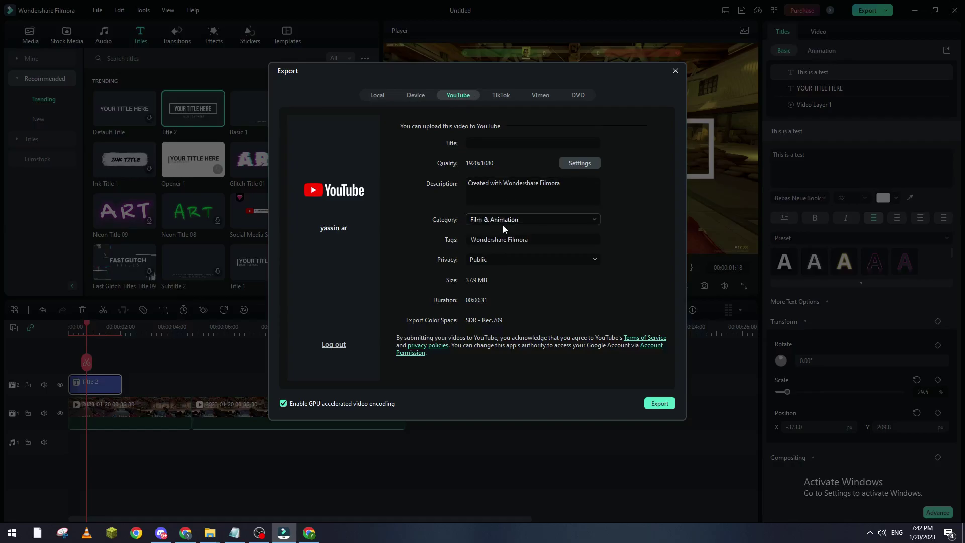
Step: Check the upload options, keeping Privacy Public and frame rate 25 fps, then close the export window
click(518, 259)
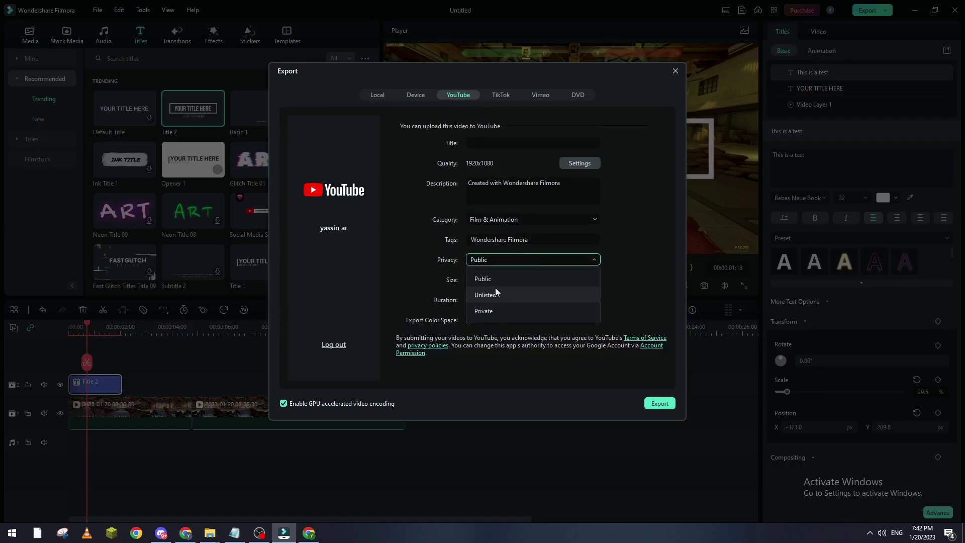
click(478, 278)
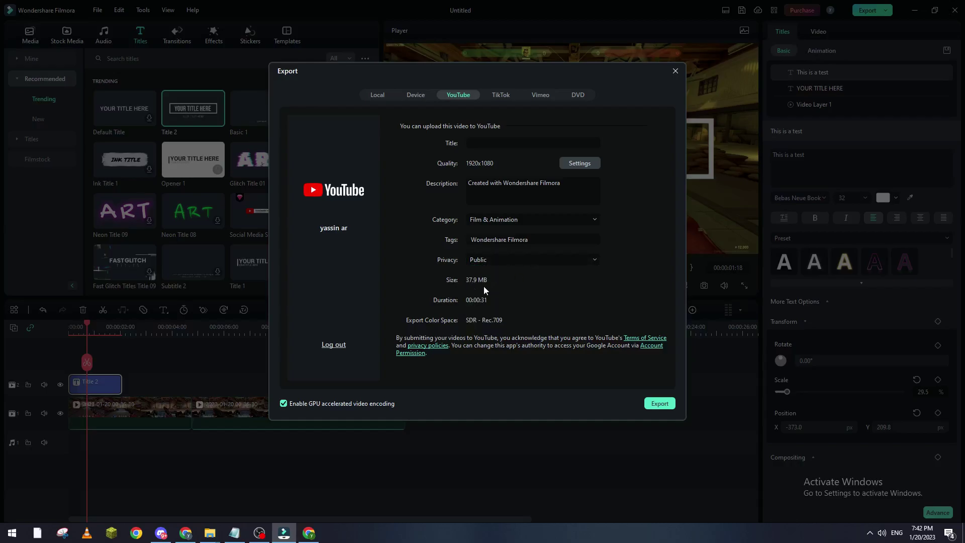
click(590, 165)
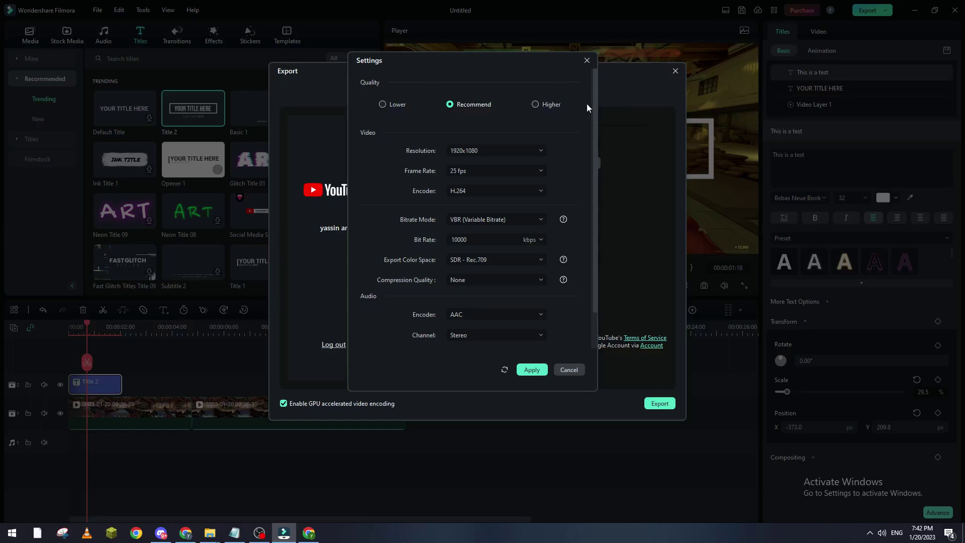
click(540, 171)
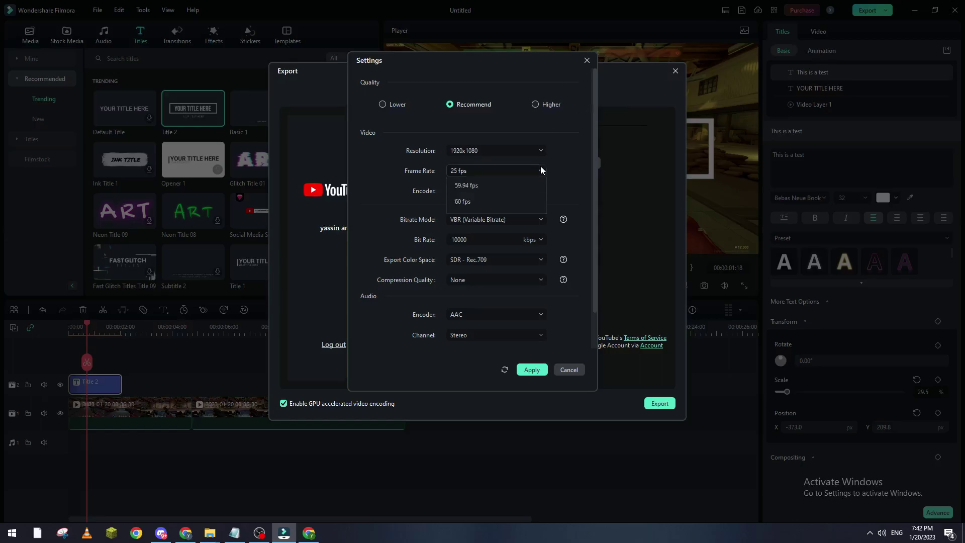
click(467, 170)
click(573, 369)
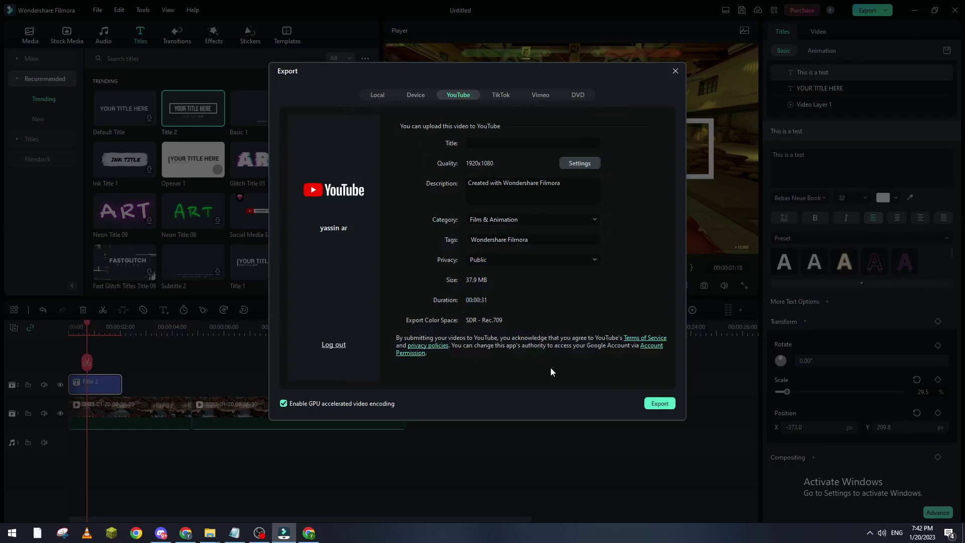
click(675, 71)
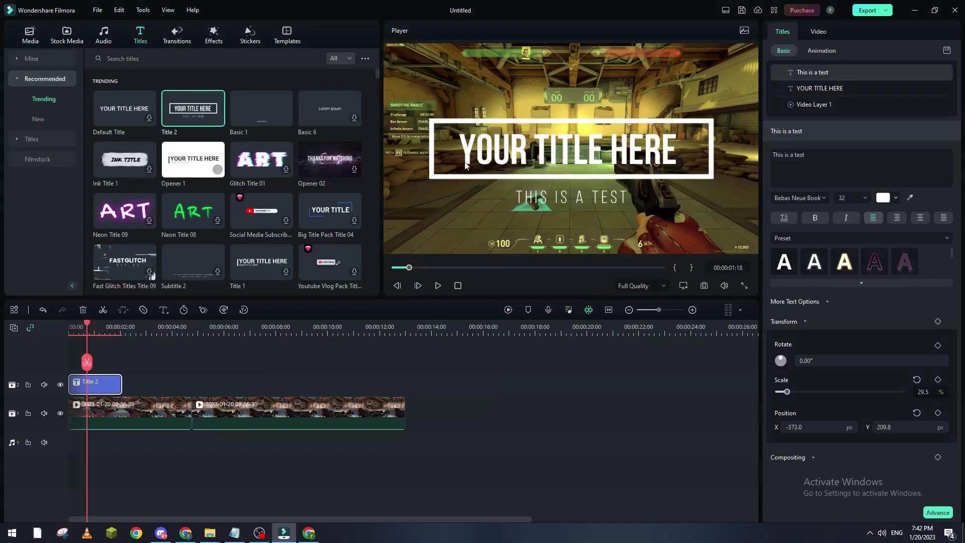